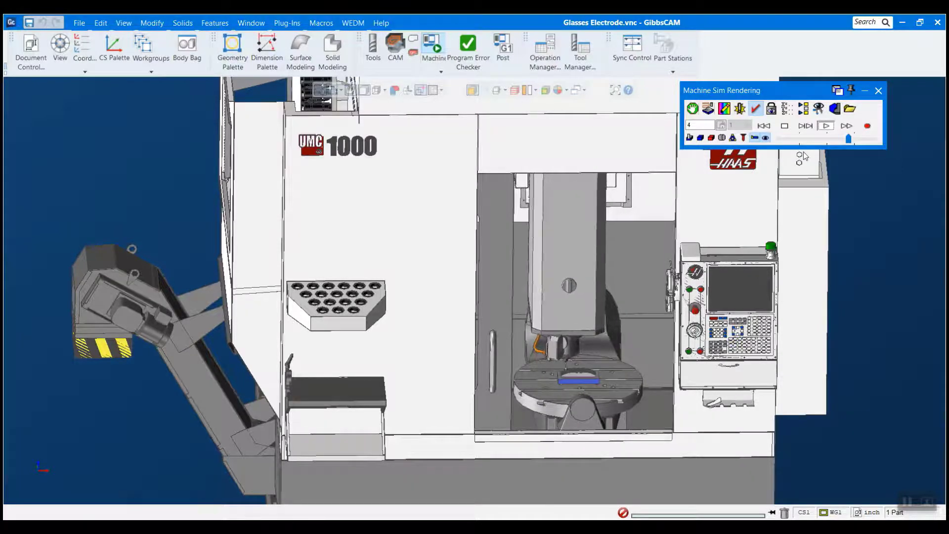
click(785, 126)
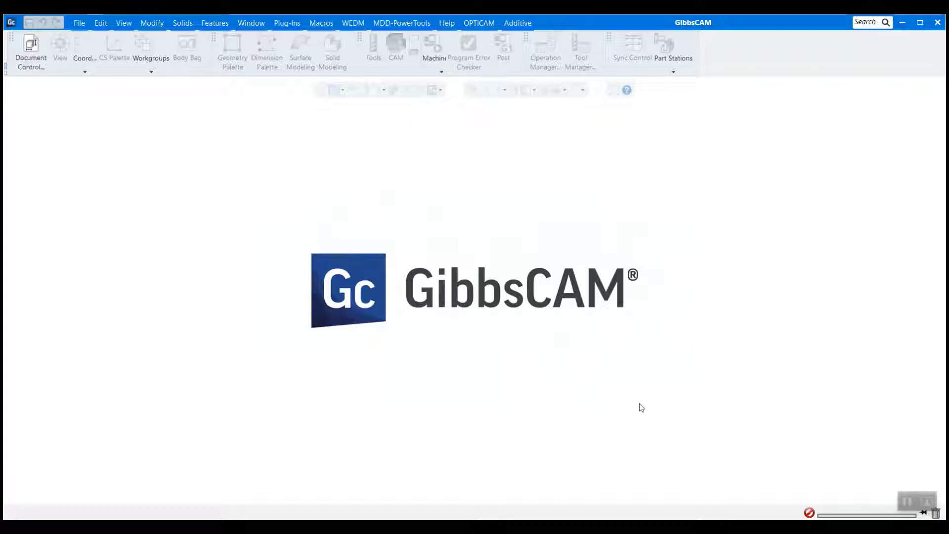
Step: Extract the Haas UMC-1000.zip post package into GibbsCAM from the Documents folder
click(361, 527)
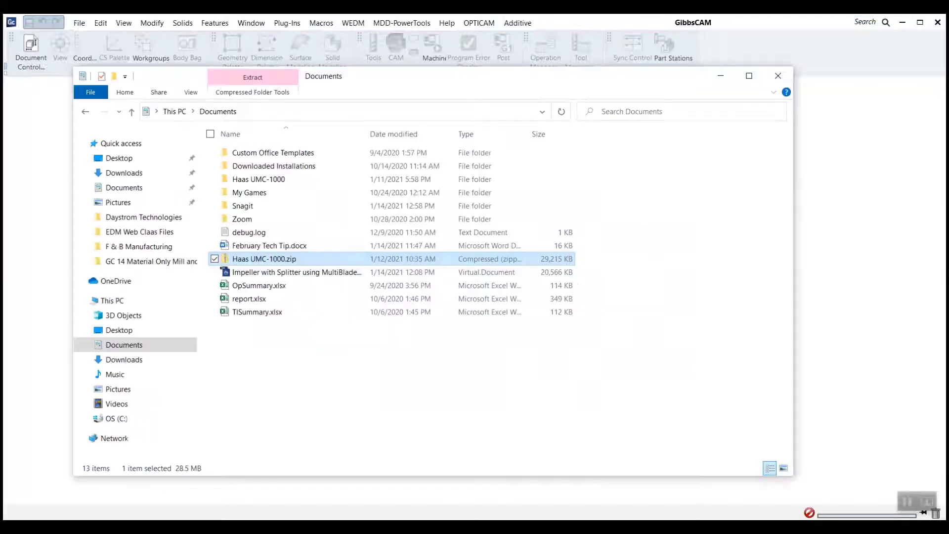
drag(367, 79, 310, 116)
drag(385, 115, 394, 96)
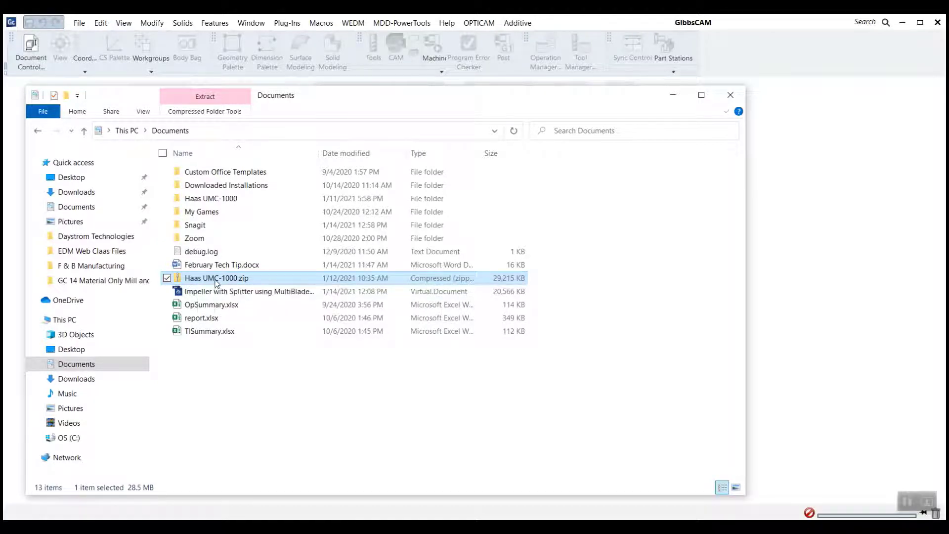
drag(218, 280, 788, 271)
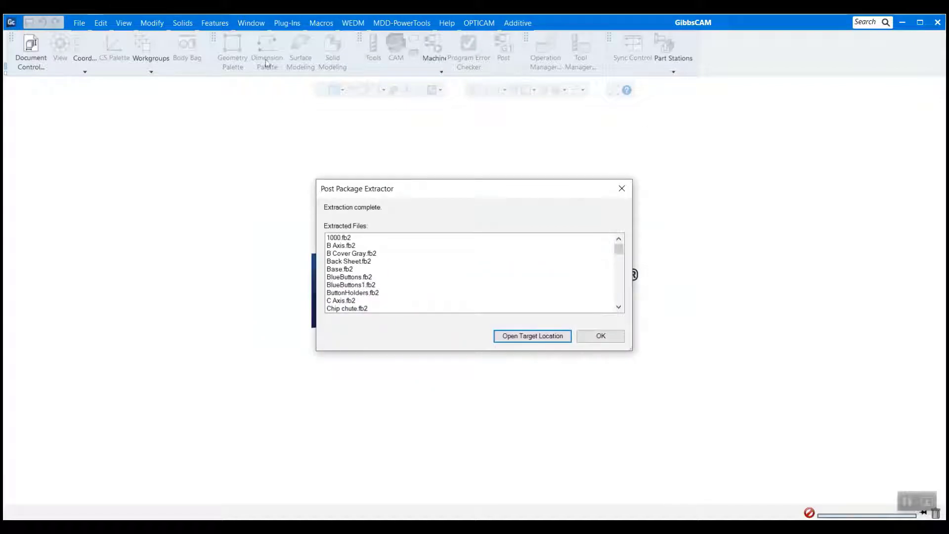
Step: Review the list of files extracted from the Haas UMC-1000 package
click(372, 253)
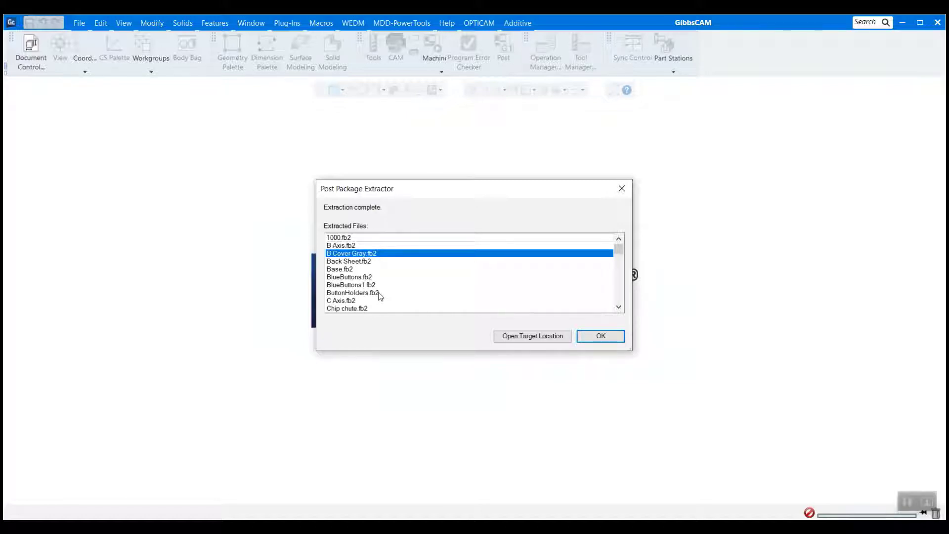
scroll(379, 286, down, 9)
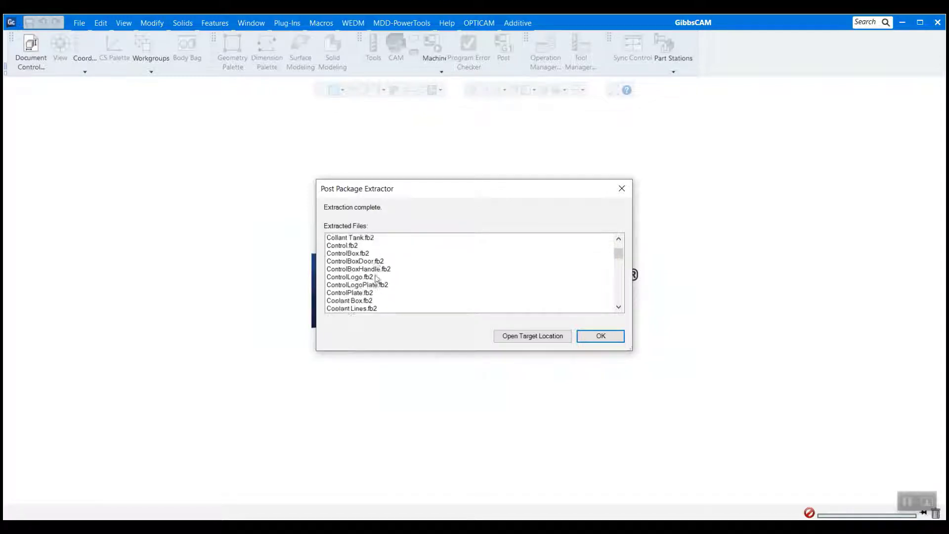
scroll(377, 279, down, 18)
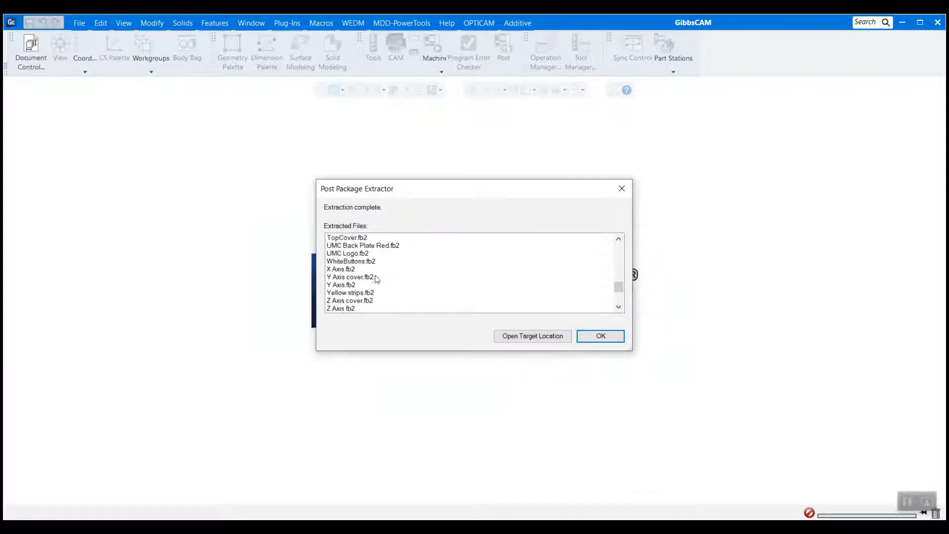
scroll(377, 279, up, 4)
scroll(377, 279, down, 2)
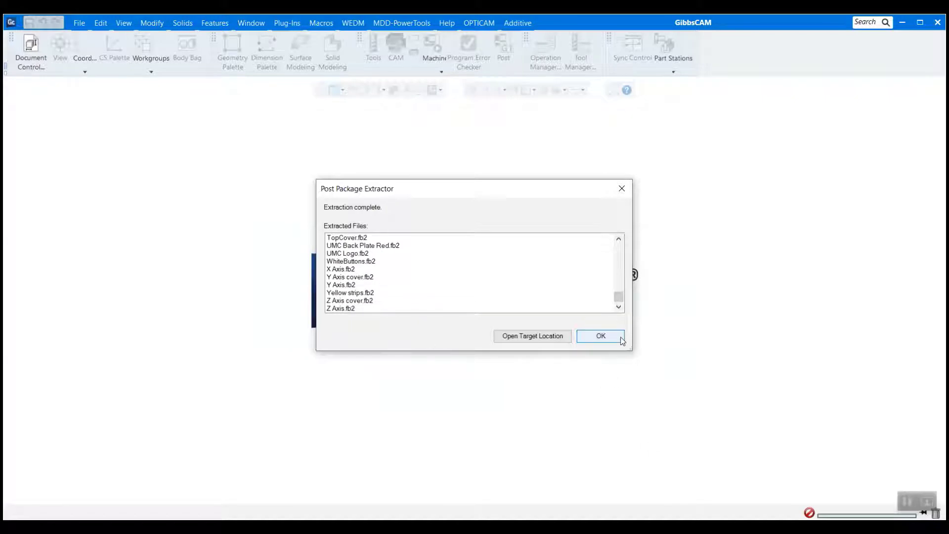
Step: Open the extraction target location and examine the Haas UMC-1000 model files in the MachineSim folder
click(522, 336)
drag(490, 111, 497, 89)
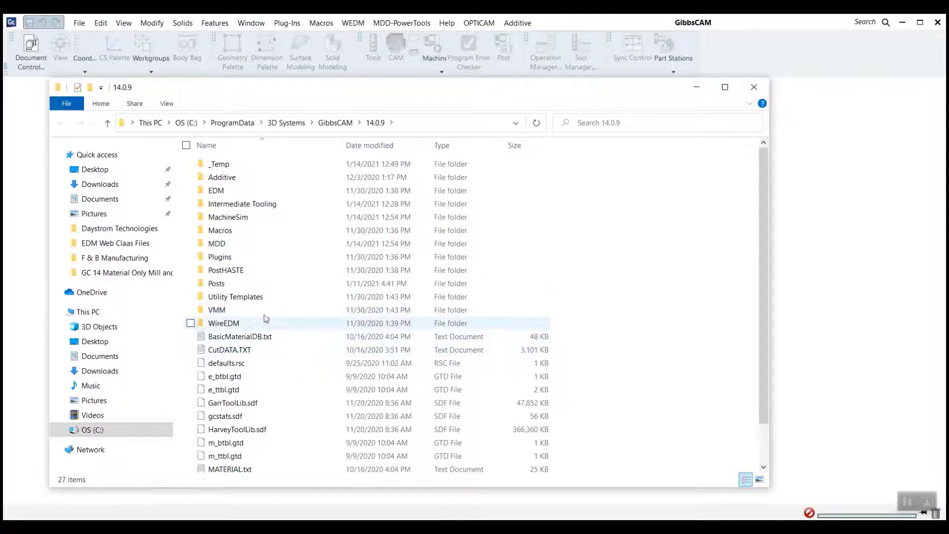
click(244, 220)
double_click(245, 220)
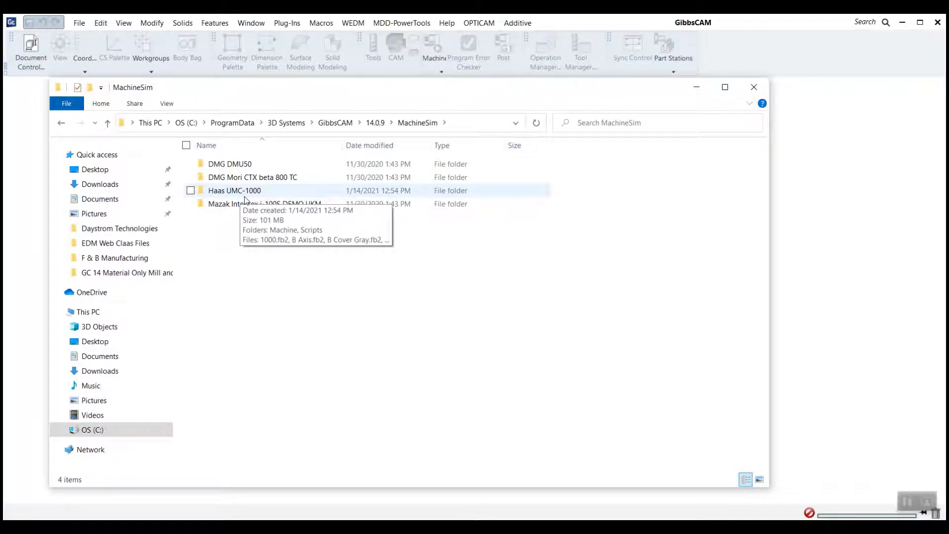
double_click(244, 197)
scroll(262, 259, down, 7)
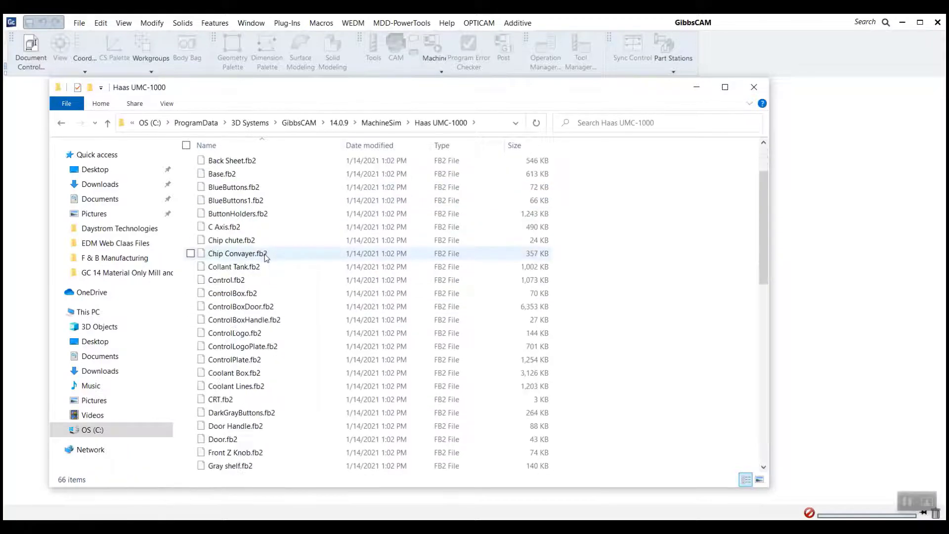
scroll(285, 388, down, 6)
scroll(287, 388, up, 14)
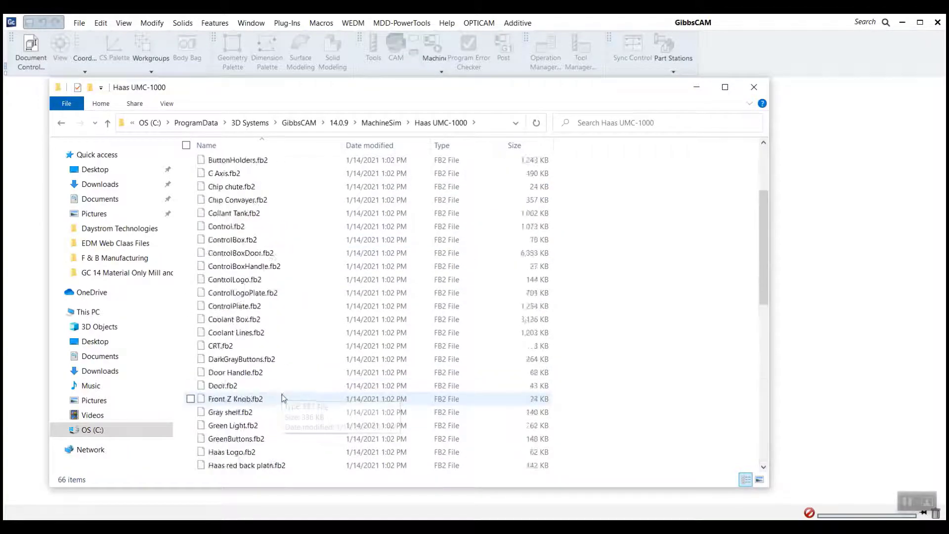
Step: Check the MDD folder for Haas UMC-1000.mdd, and close the file window and the extraction report
click(61, 123)
click(61, 122)
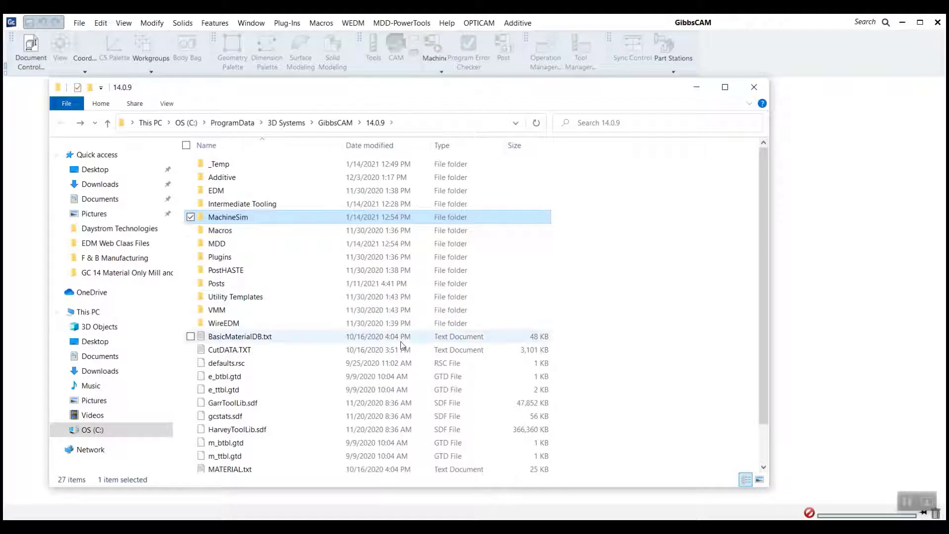
double_click(226, 244)
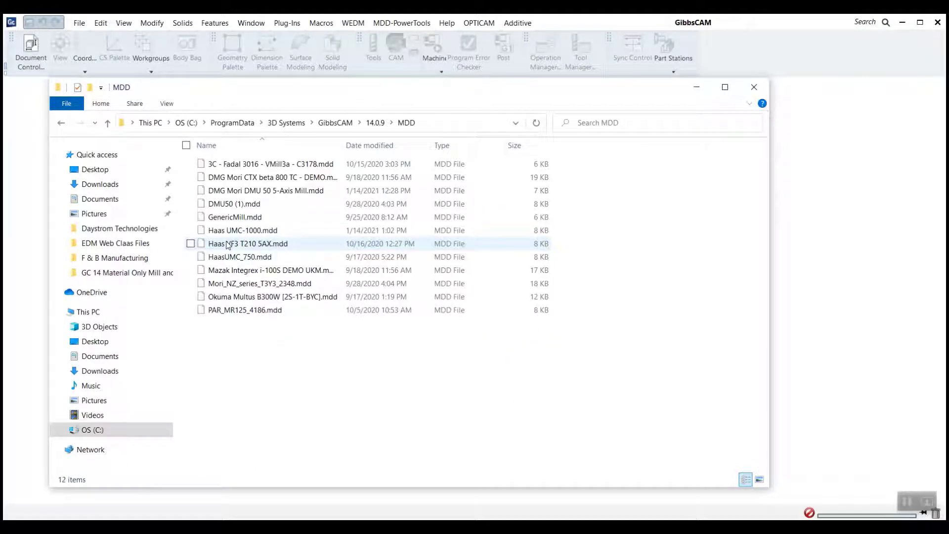
click(230, 231)
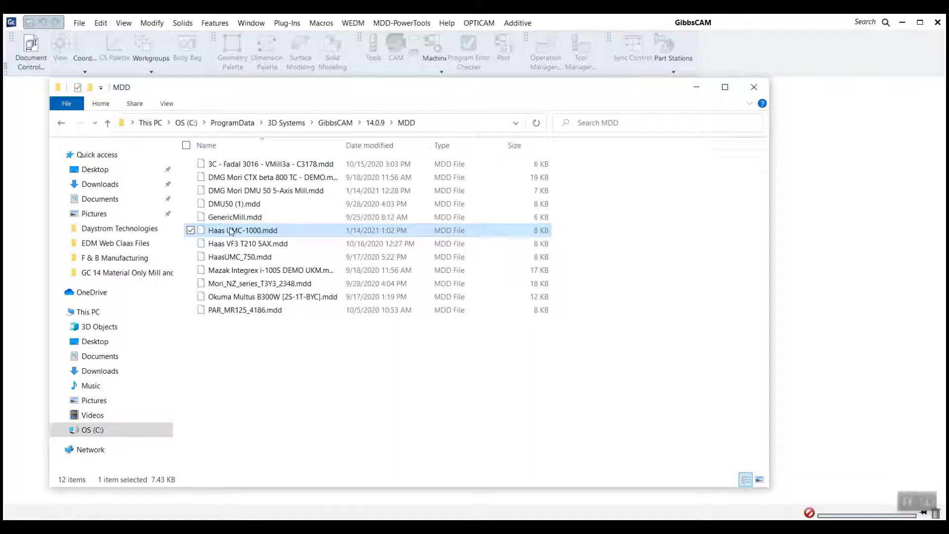
click(754, 89)
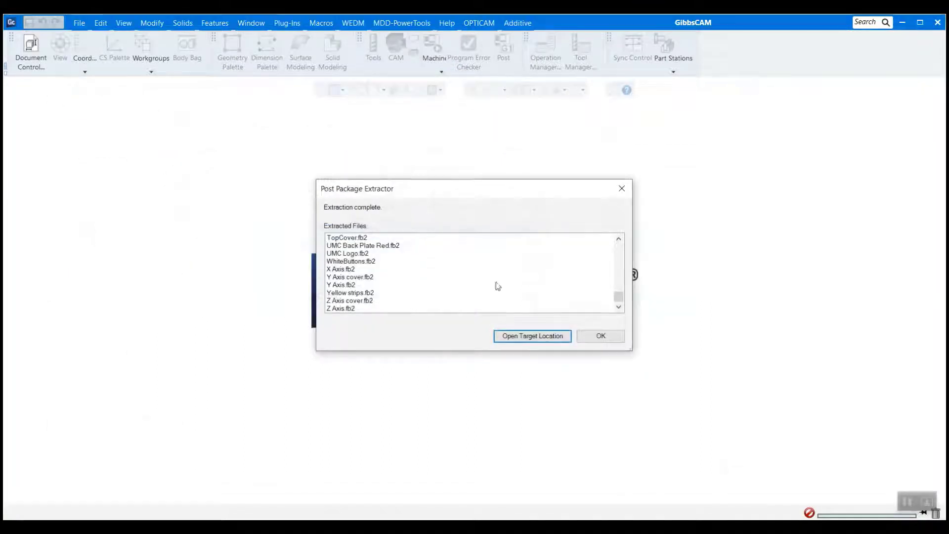
click(593, 336)
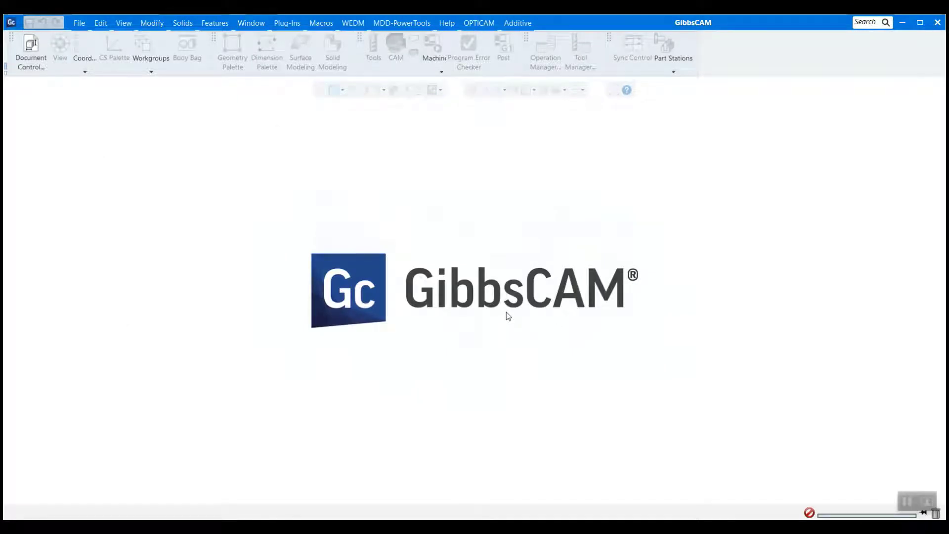
Step: Open the part Impeller with Splitter using MultiBlade Level I.vnc and display its tools and machining operations
click(79, 27)
click(314, 111)
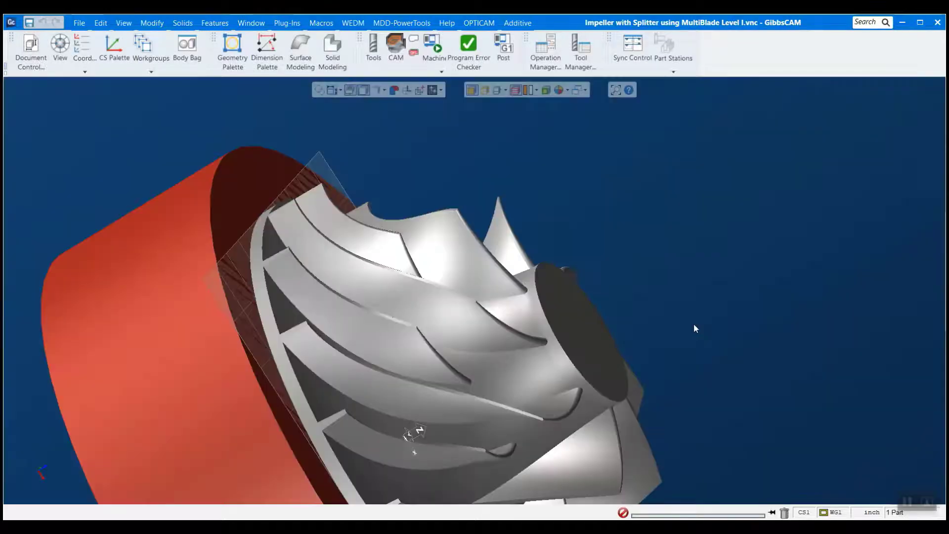
scroll(663, 290, down, 4)
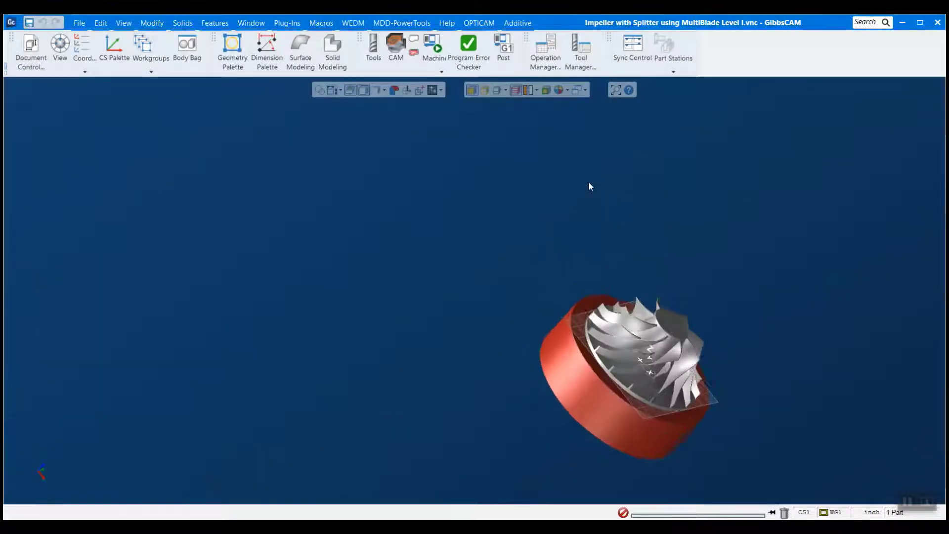
drag(508, 481, 827, 287)
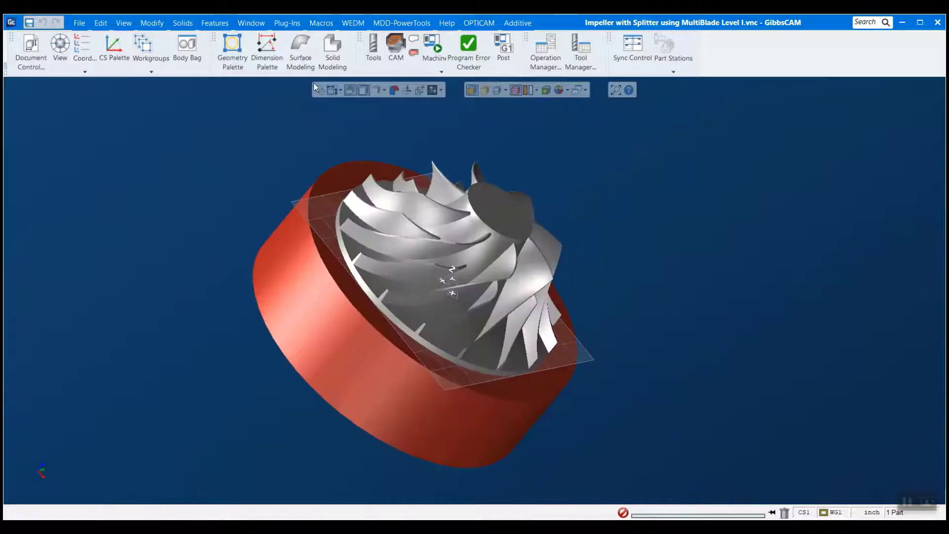
click(396, 47)
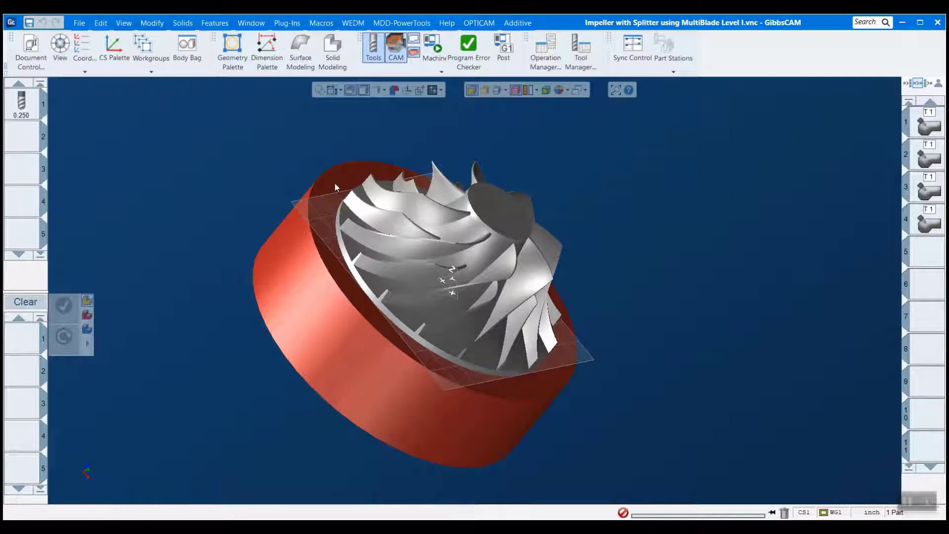
Step: Set the part's machine to Haas UMC-1000 in the document settings
click(32, 55)
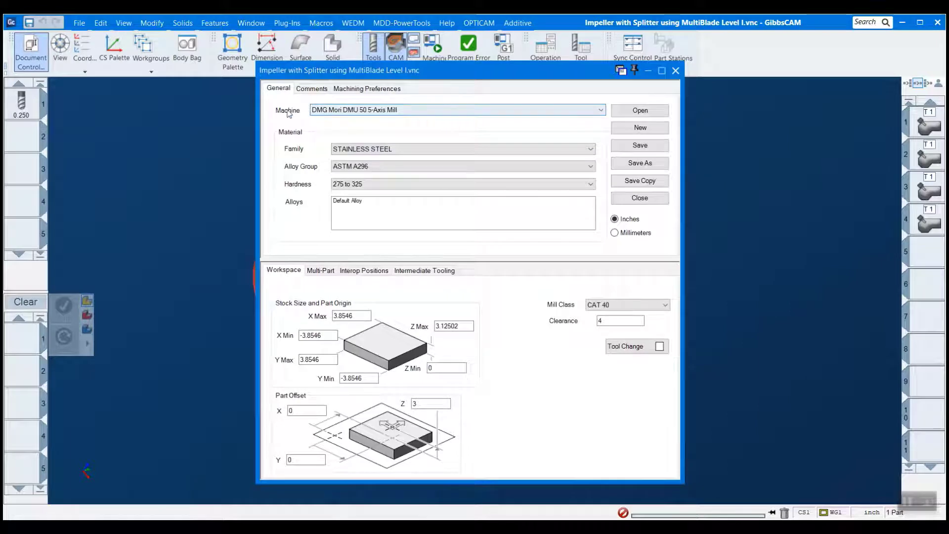
click(364, 111)
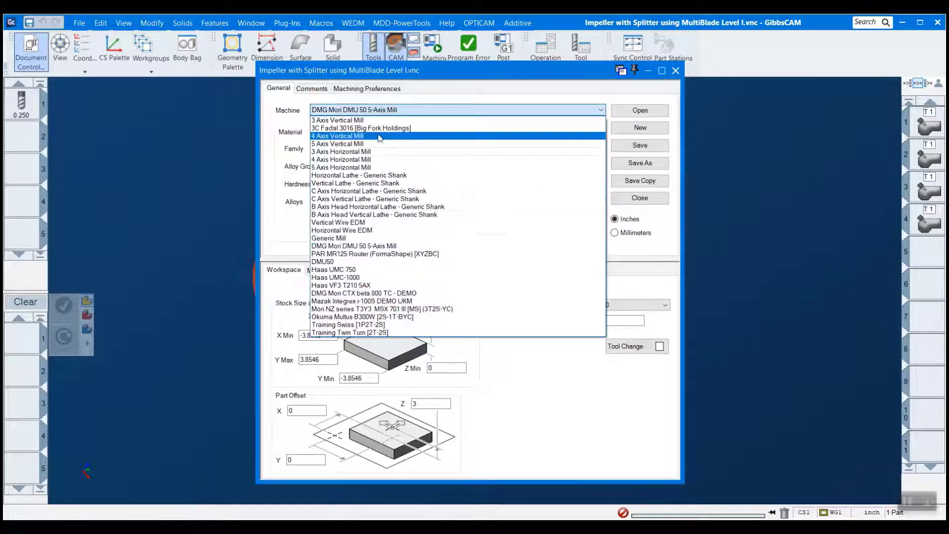
click(348, 281)
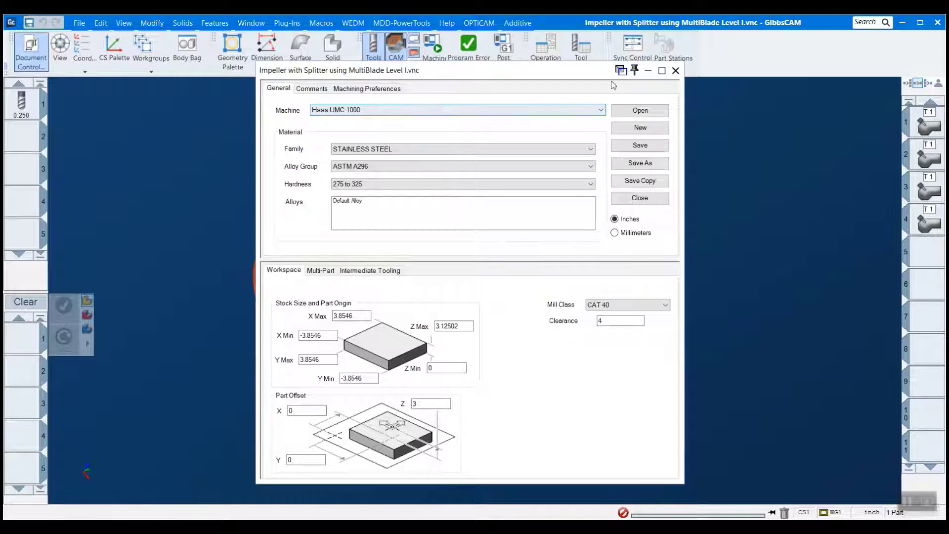
click(675, 70)
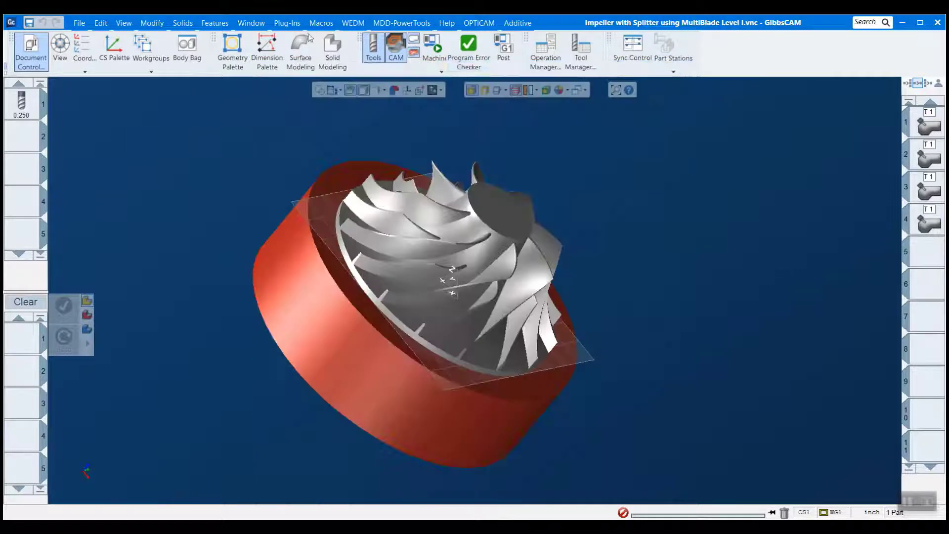
Step: Start Machine Sim and load the Haas UMC-1000 machine model from the Application Folder
click(436, 68)
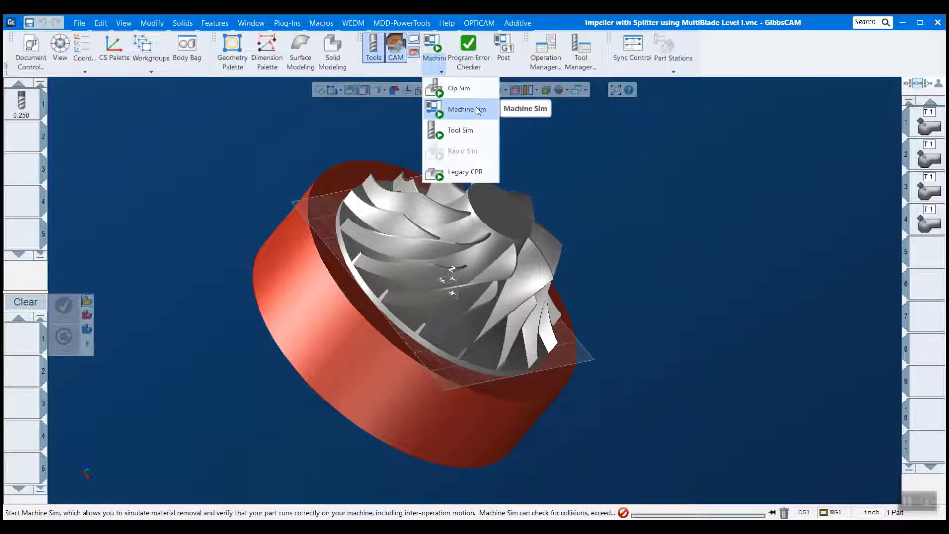
click(477, 108)
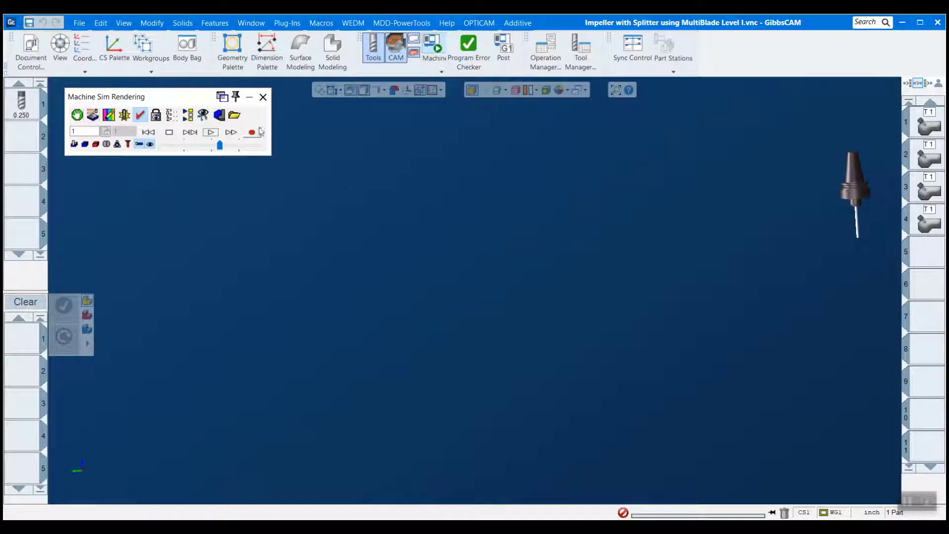
click(234, 116)
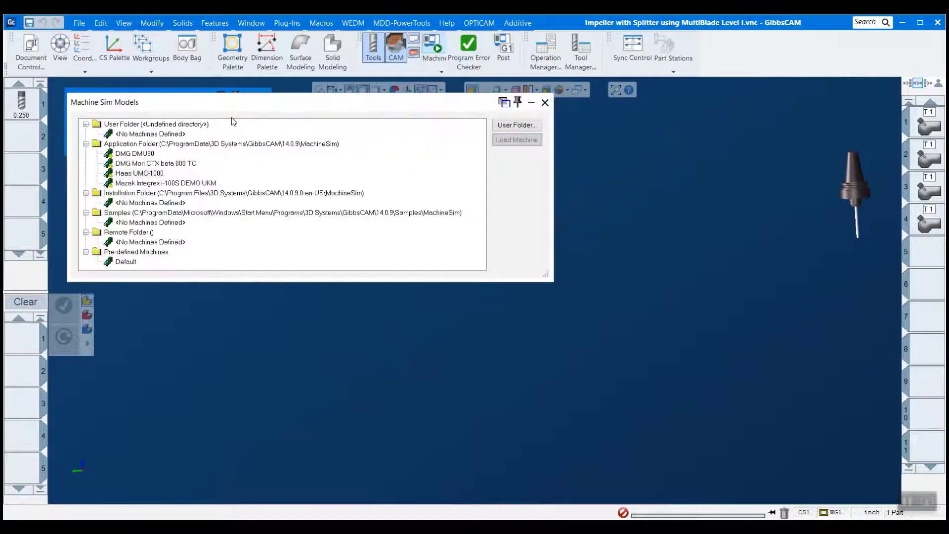
click(162, 174)
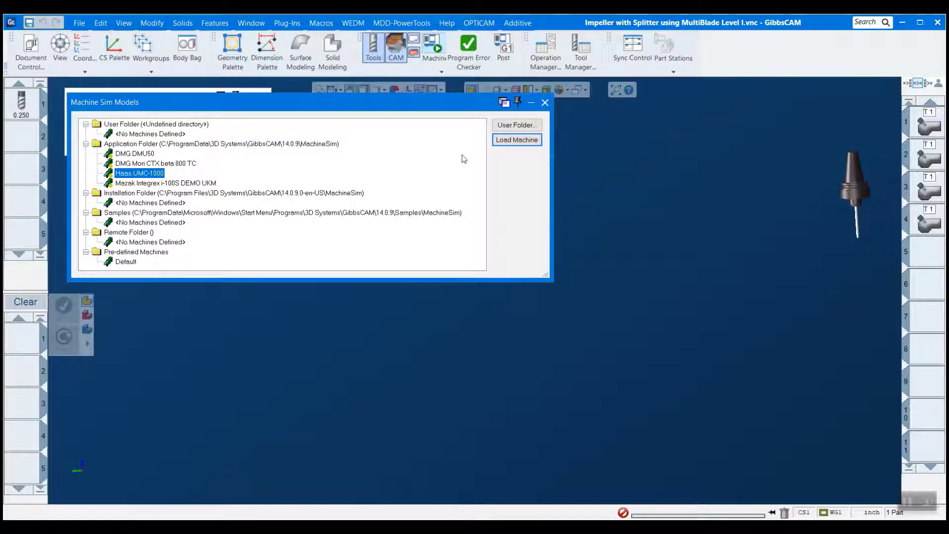
click(506, 141)
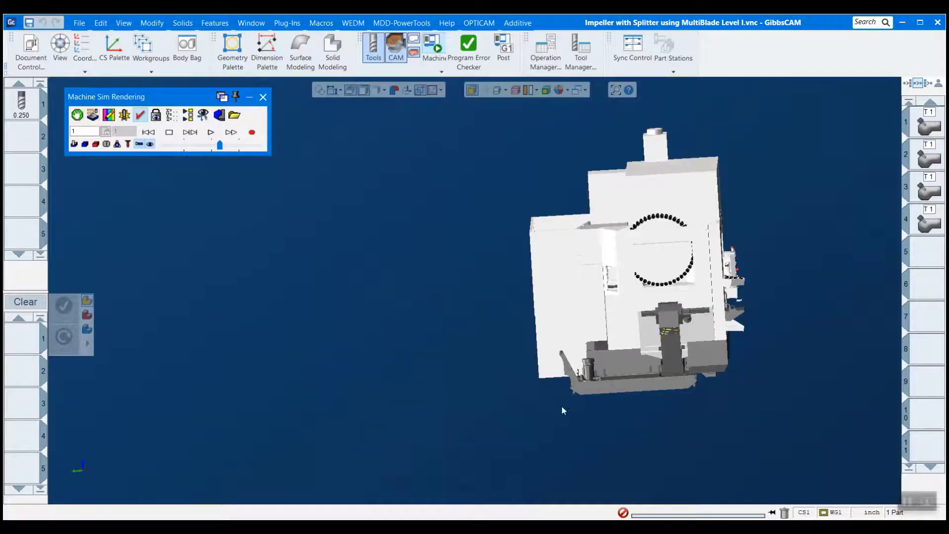
Step: Examine the simulated machine from the front, focusing on the impeller stock mounted on the rotary table
scroll(562, 408, down, 3)
middle_drag(562, 408, 687, 292)
scroll(625, 286, up, 5)
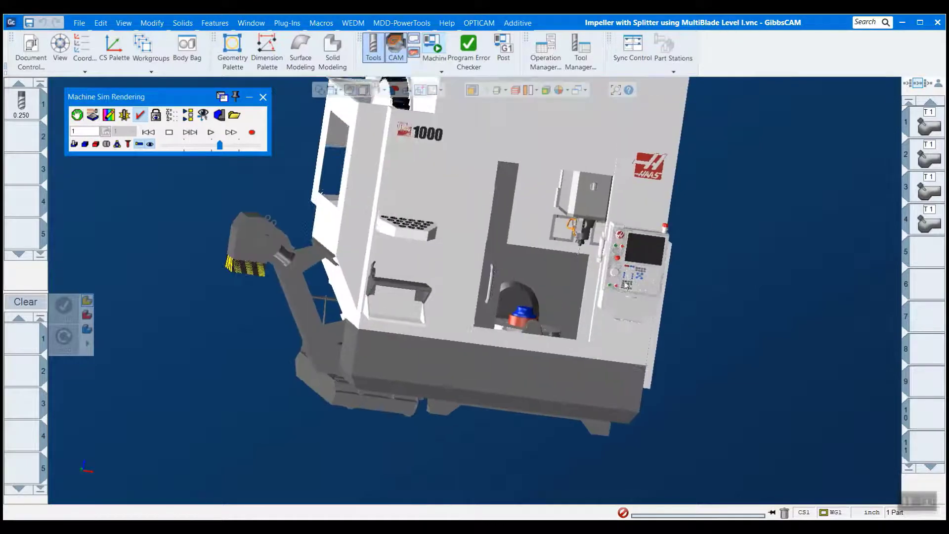
middle_drag(625, 286, 388, 275)
scroll(388, 275, up, 1)
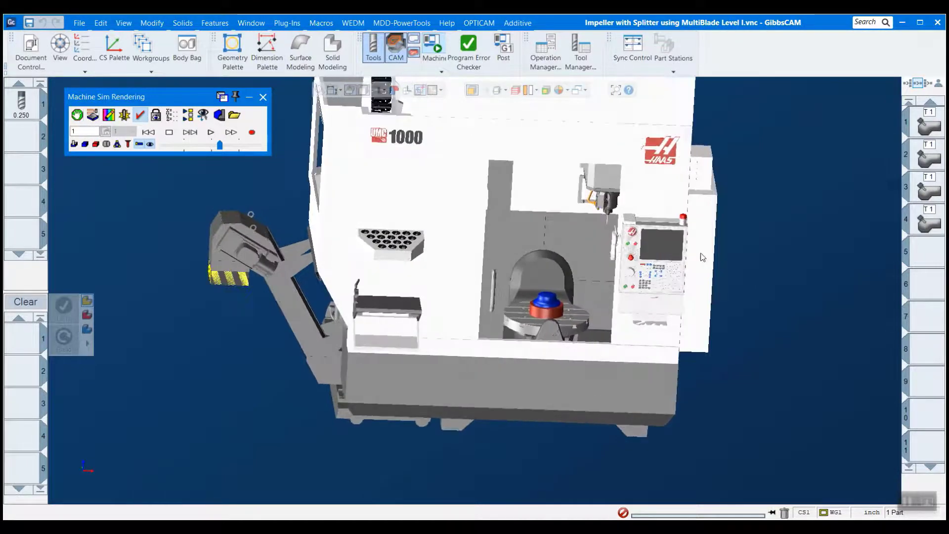
middle_drag(703, 256, 629, 283)
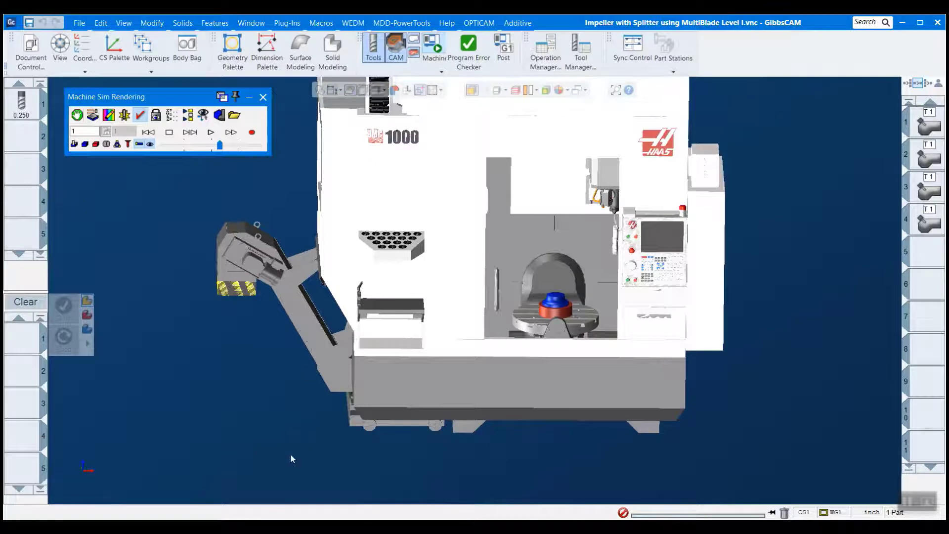
drag(281, 463, 775, 138)
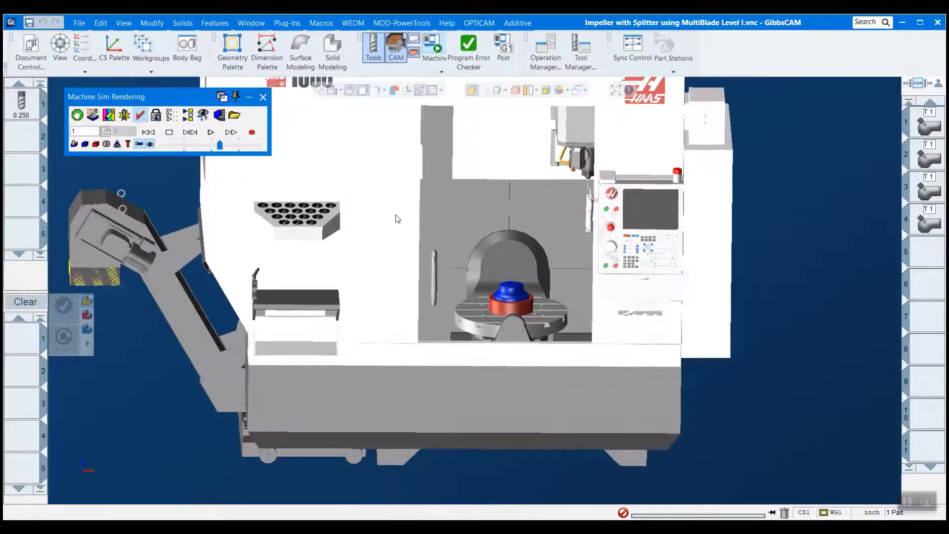
scroll(470, 316, up, 2)
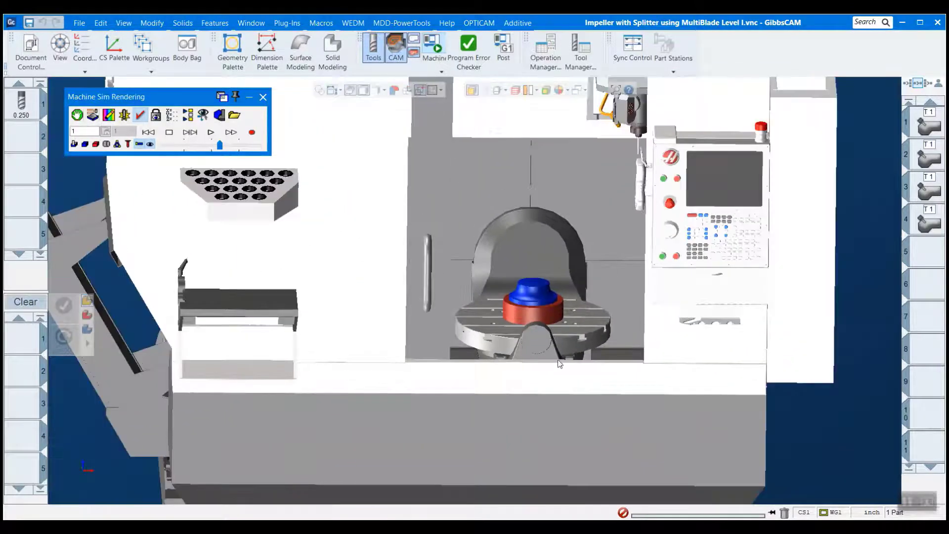
Step: Enable clash and gouge checking for the machine simulation
mouse_move(559, 363)
middle_down()
mouse_move(499, 341)
mouse_move(569, 351)
middle_up()
scroll(569, 349, down, 1)
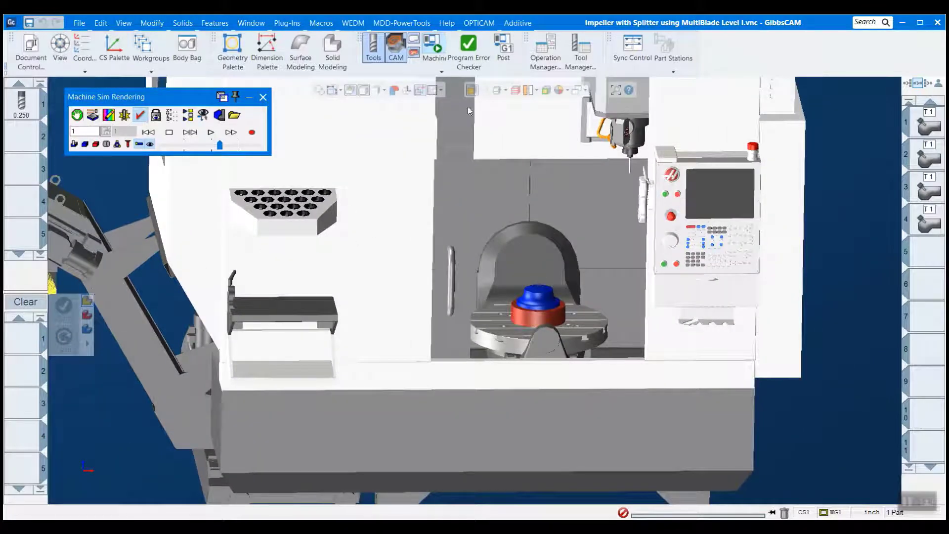
click(141, 114)
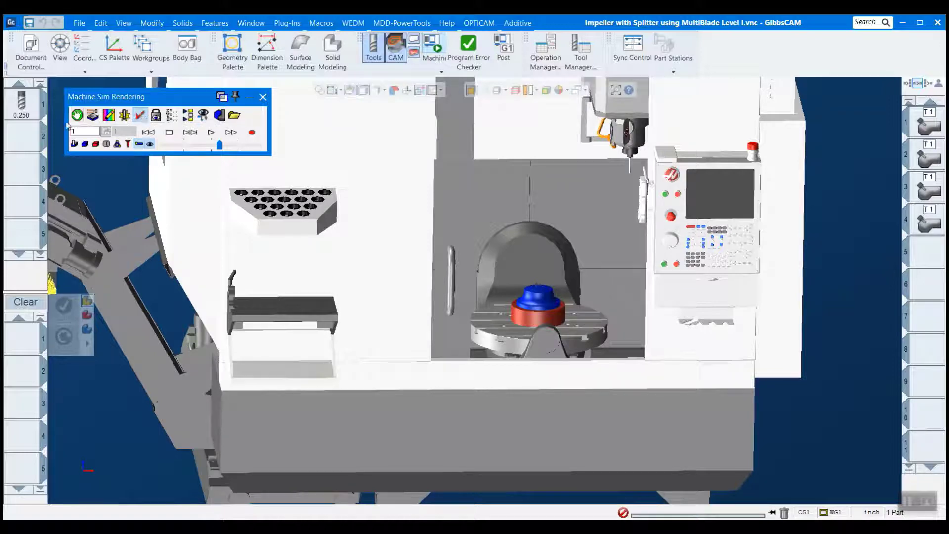
click(125, 117)
Step: Turn on Beep, Stock Flash, Log to Display and Stop Animation for collisions in the Machine Simulation Settings
right_click(198, 107)
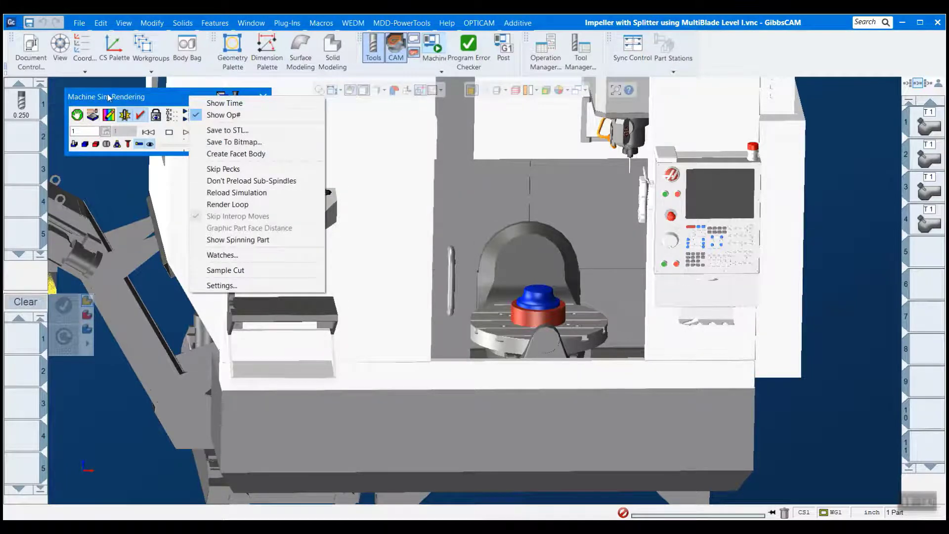
click(238, 286)
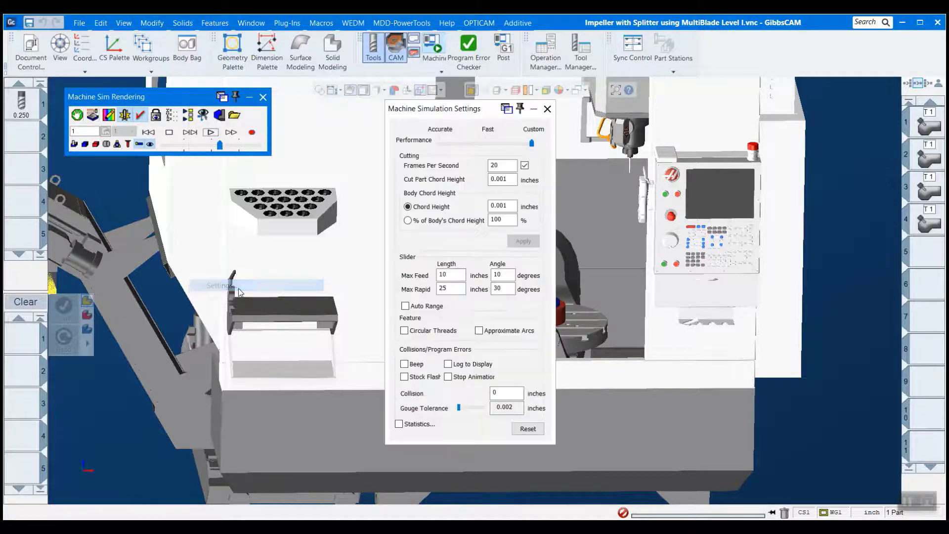
click(416, 364)
click(423, 377)
click(464, 376)
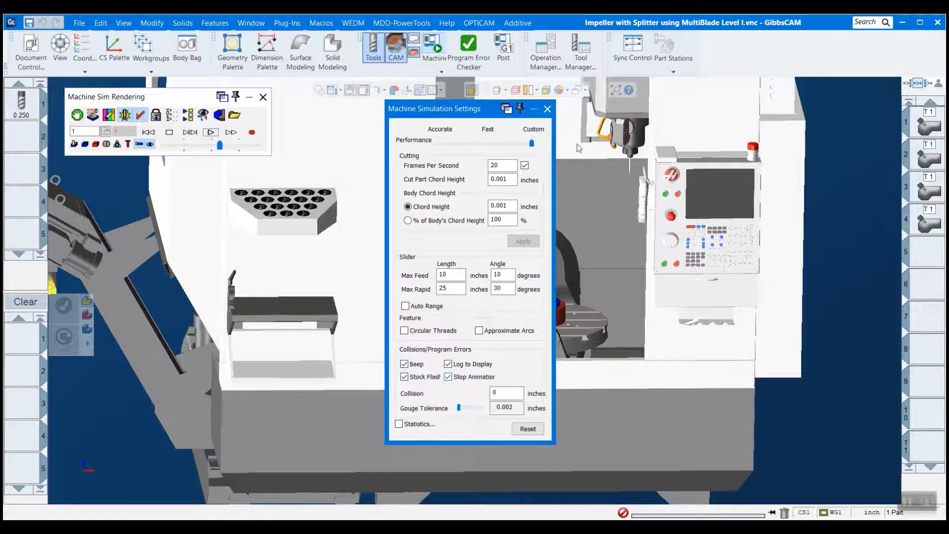
click(547, 108)
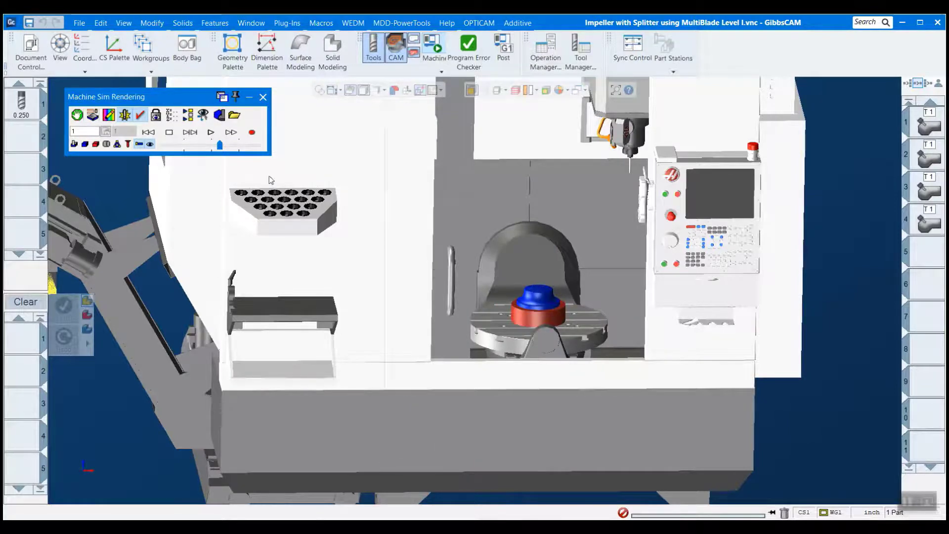
Step: Run the simulation and select the logged clash in the Clash/Gouge Console, with the Op # column widened
click(211, 132)
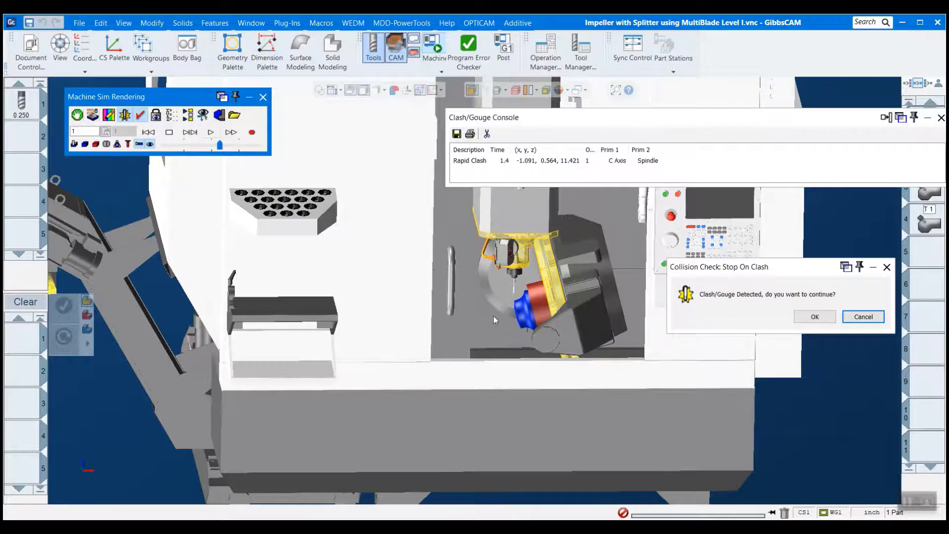
middle_drag(493, 316, 476, 224)
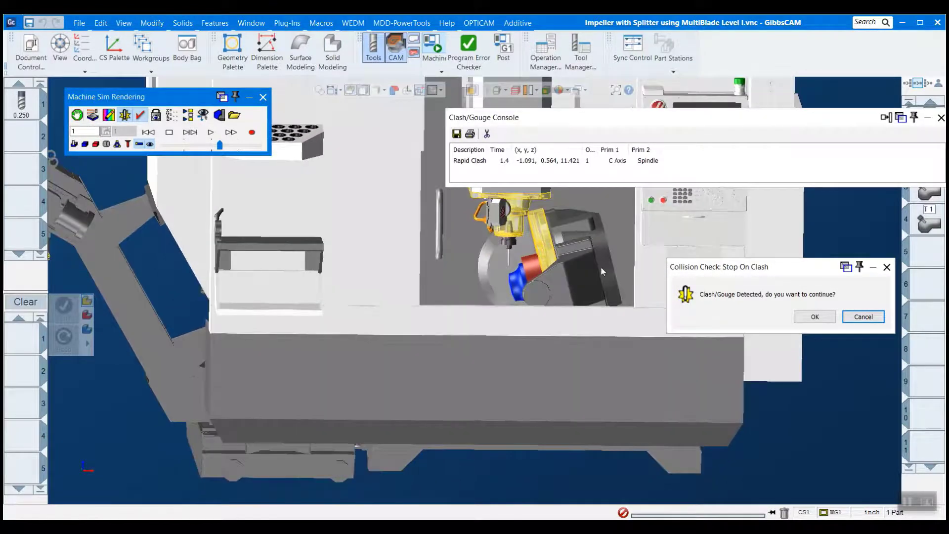
drag(725, 124, 586, 106)
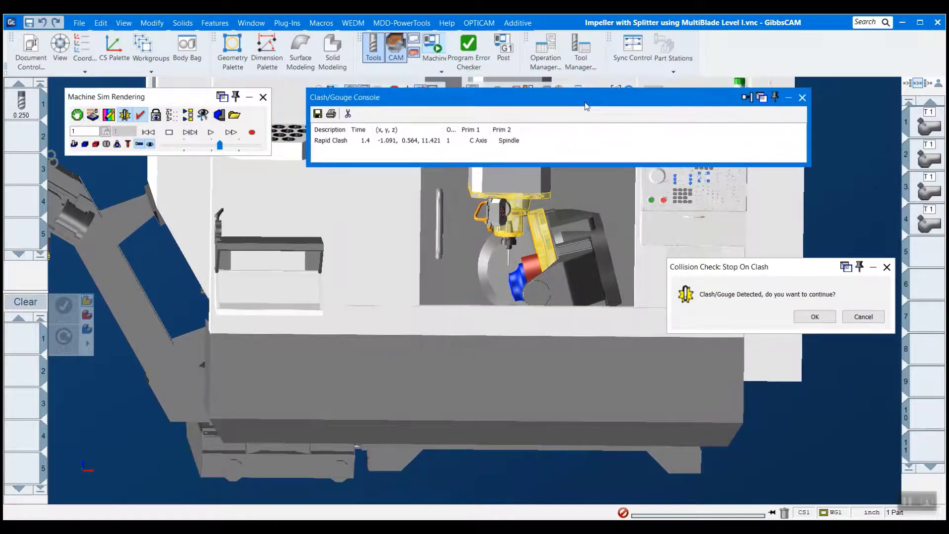
drag(458, 129, 521, 123)
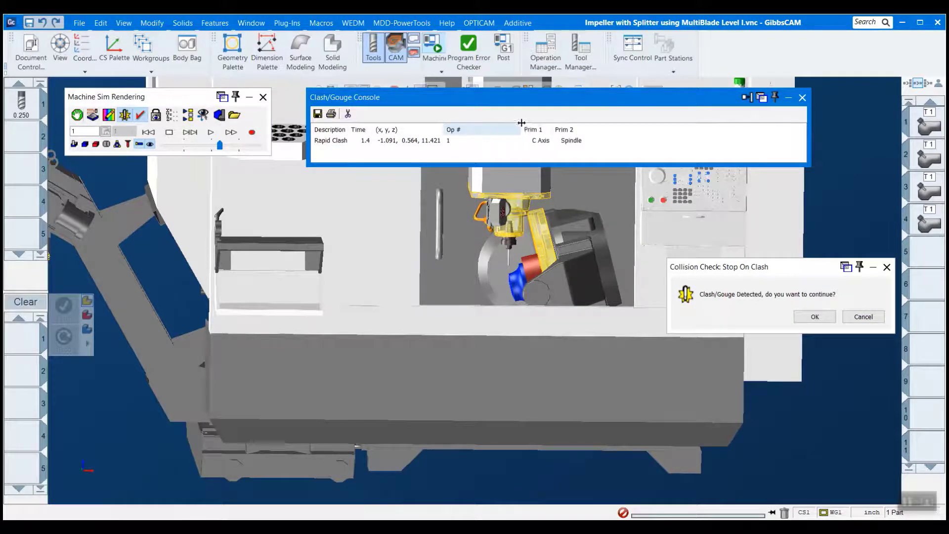
click(454, 141)
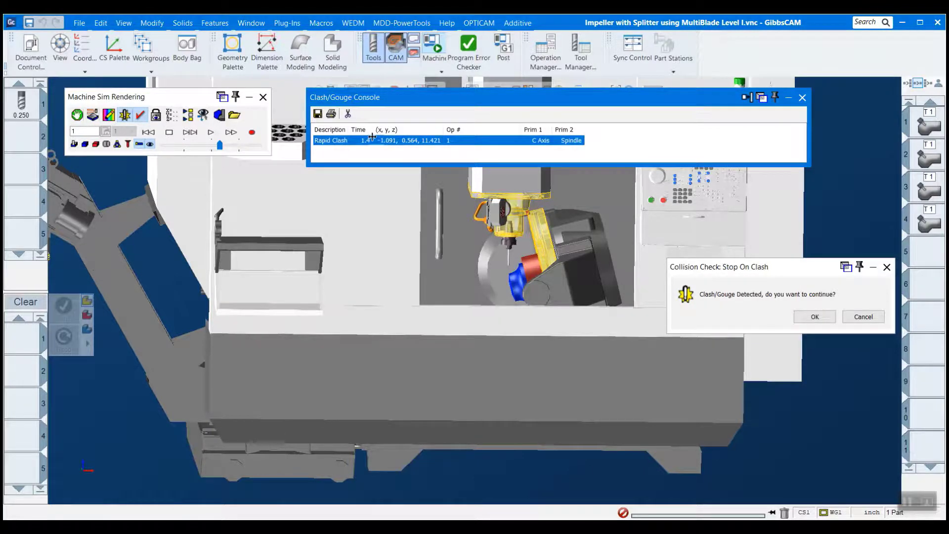
Step: Examine the highlighted clash area between the spindle and the tilted rotary table up close
scroll(510, 185, up, 5)
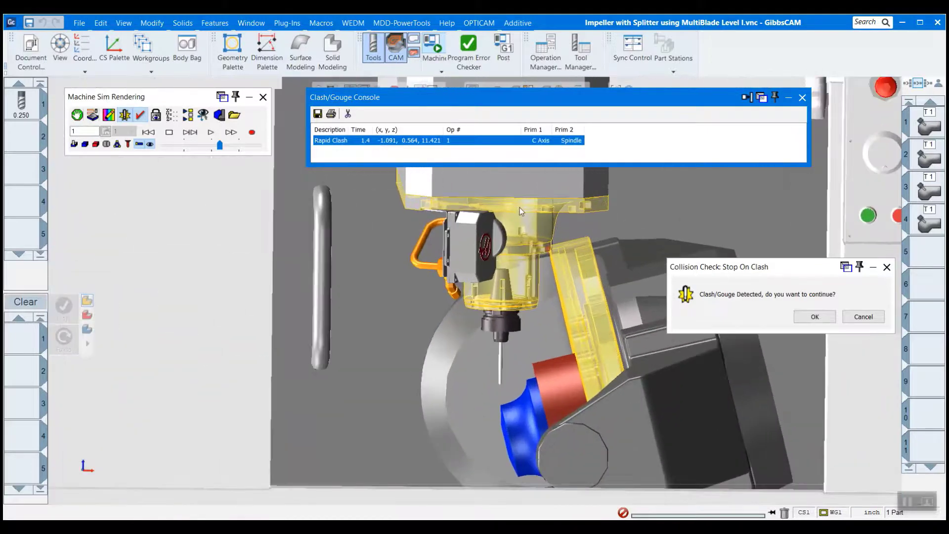
scroll(519, 207, down, 3)
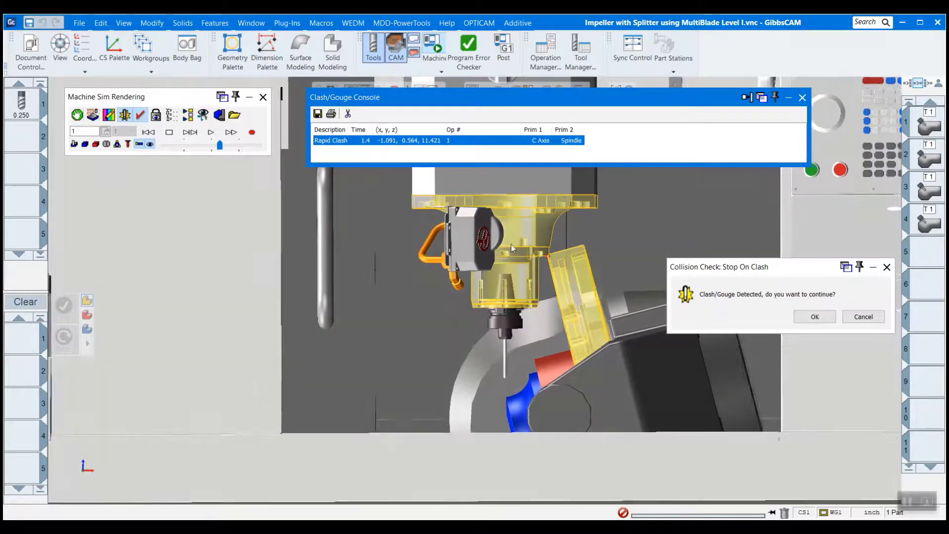
scroll(548, 256, up, 3)
scroll(547, 255, down, 2)
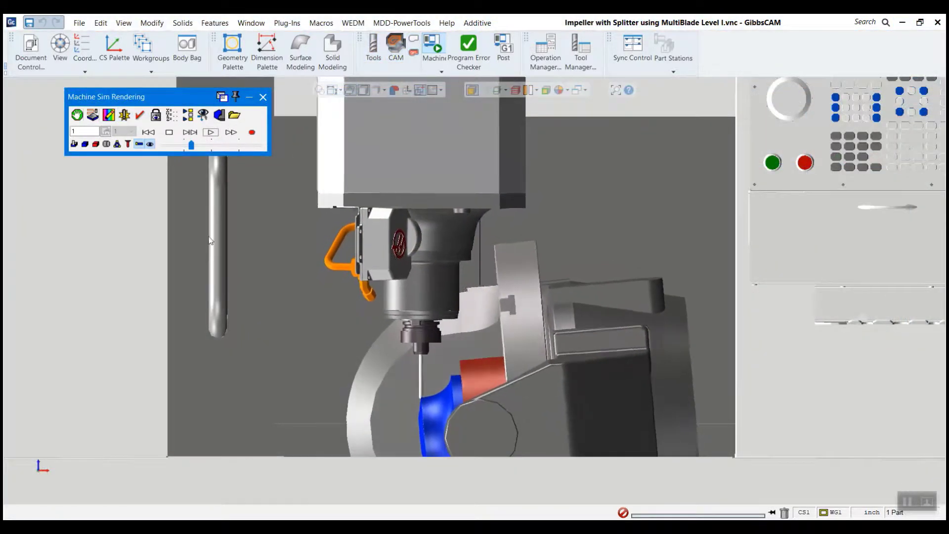
Step: Increase the playback speed of the running machine simulation
drag(191, 145, 218, 153)
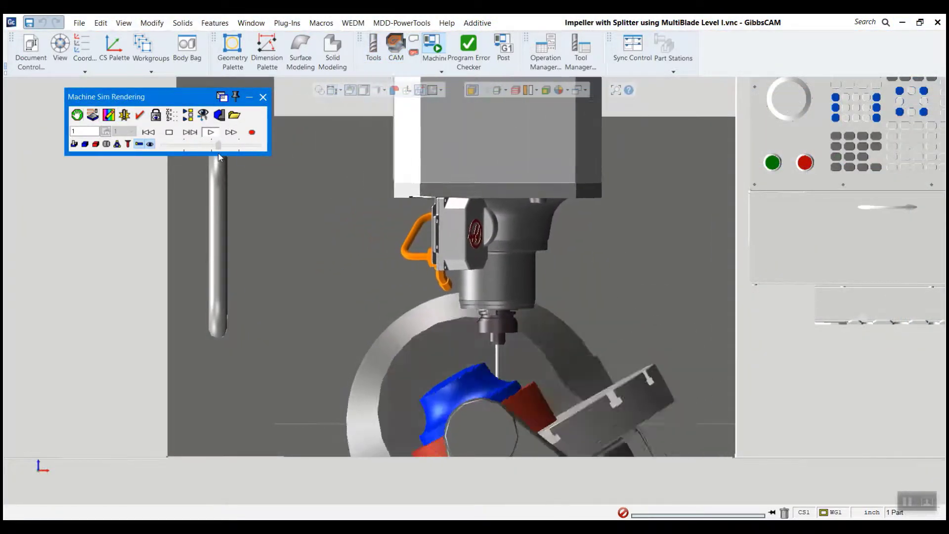